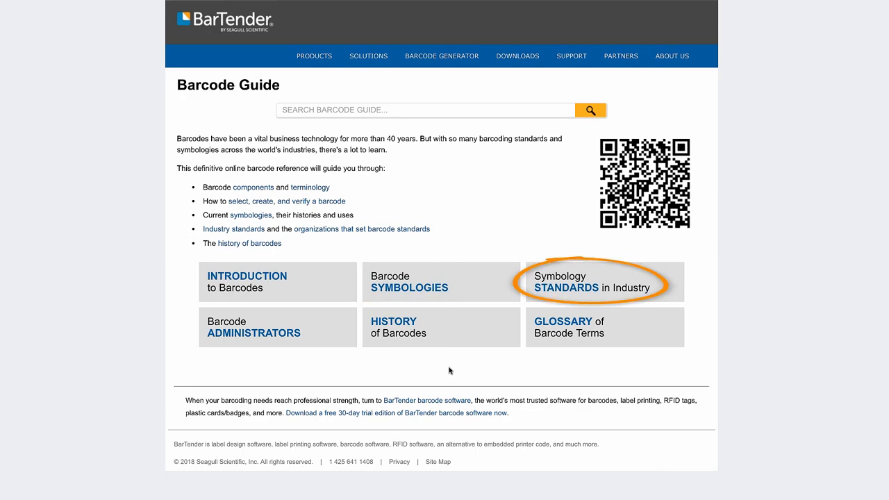
Step: Open the Symbology Standards in Industry section of the Barcode Guide
{"action": "left_click", "coordinate": [546, 299]}
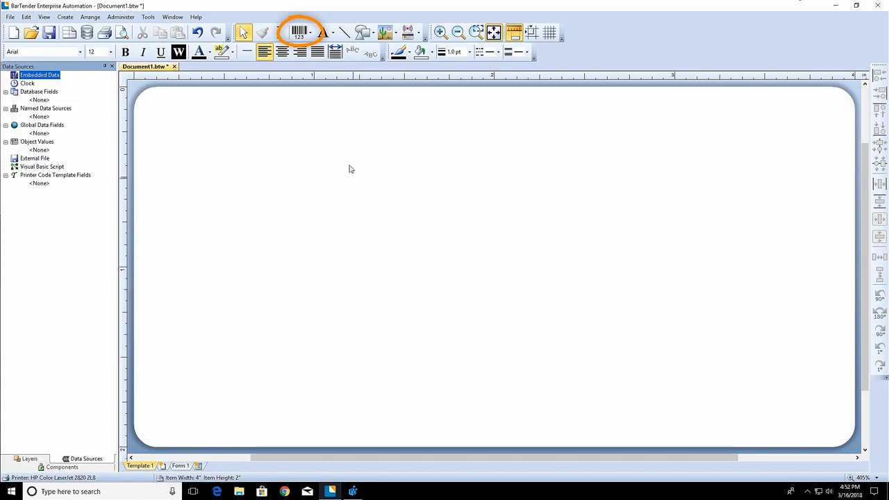
Step: Start a new barcode and browse the GS1 (by Application) category down to its Pharmaceutical subfolders
{"action": "left_click", "coordinate": [305, 36]}
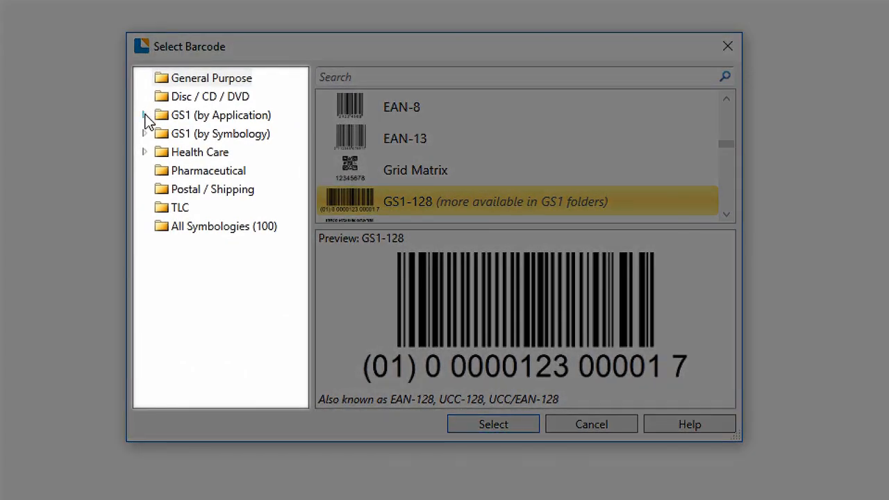
{"action": "left_click", "coordinate": [144, 115]}
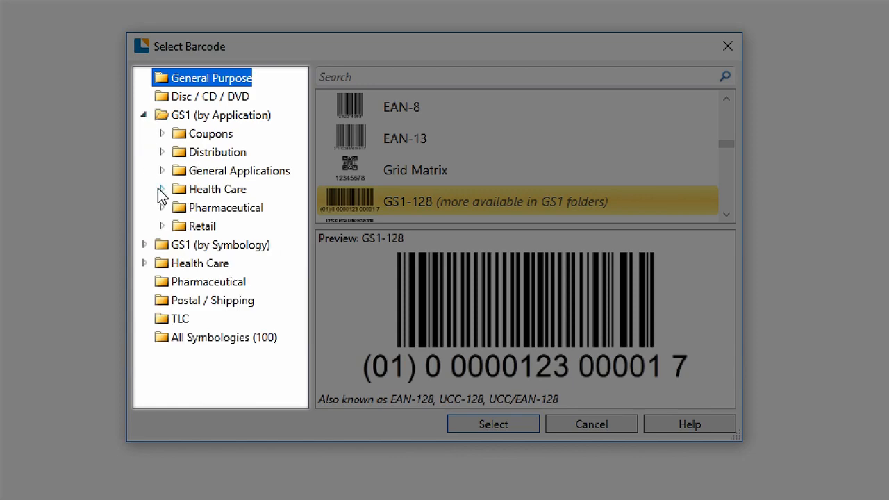
{"action": "left_click", "coordinate": [161, 208]}
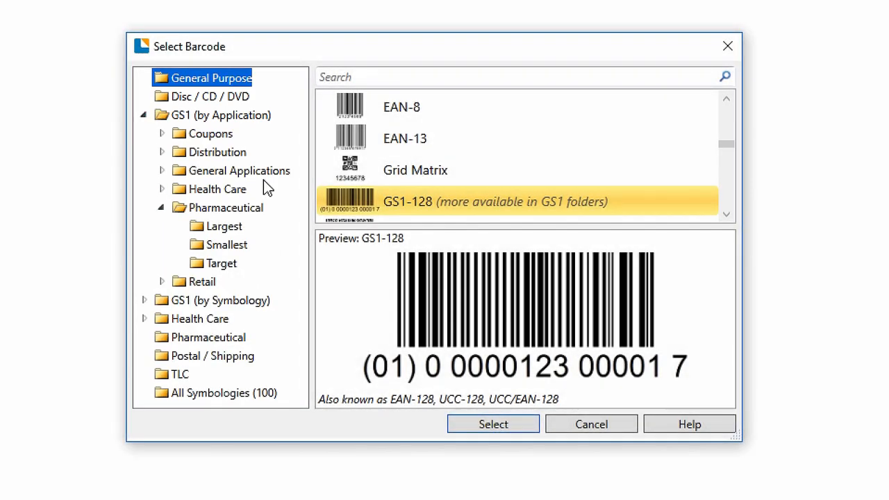
Step: Search the barcode list for GS1-128, choose the GS1-128 symbology, and place the barcode near the middle of the label
{"action": "left_click", "coordinate": [403, 77]}
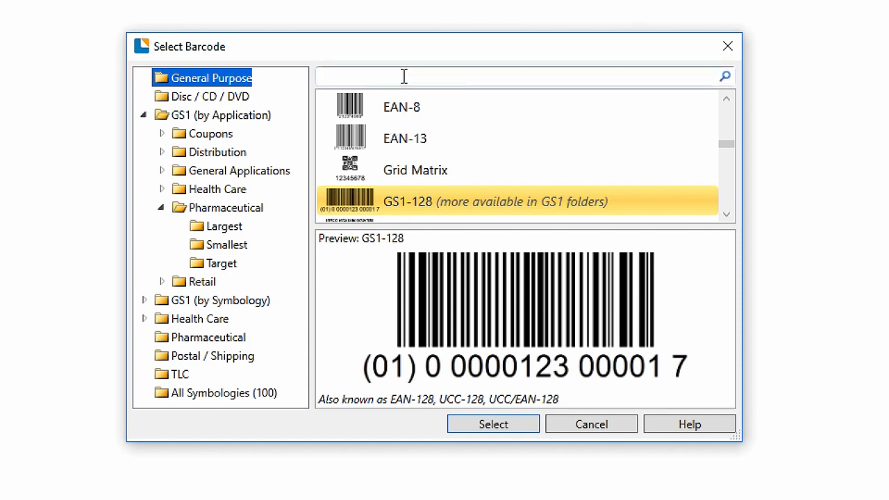
{"action": "type", "text": "GS1-128"}
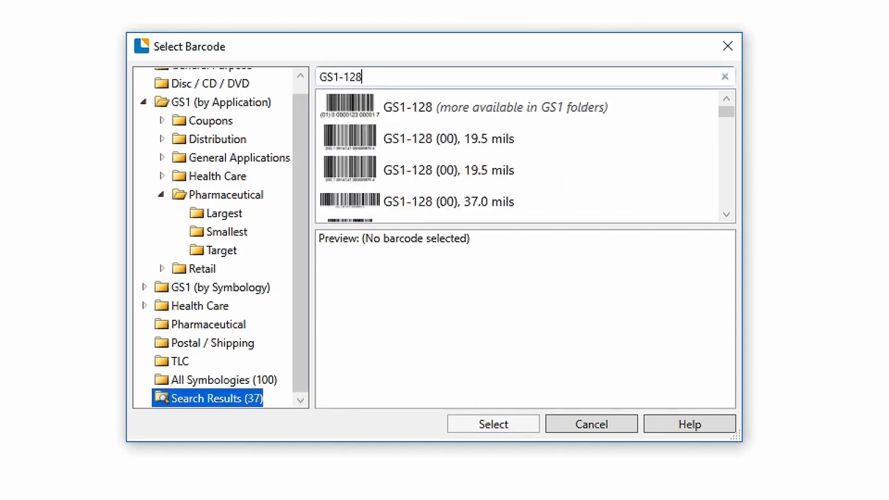
{"action": "left_click", "coordinate": [430, 116]}
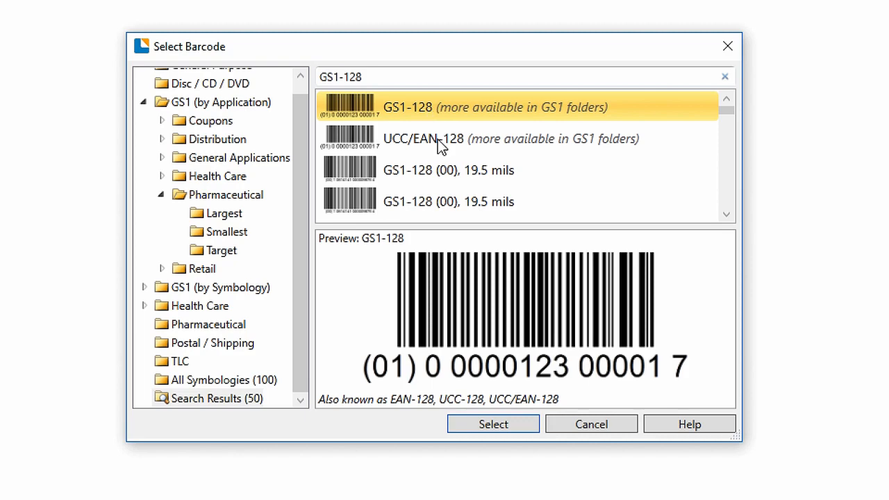
{"action": "left_click", "coordinate": [499, 430]}
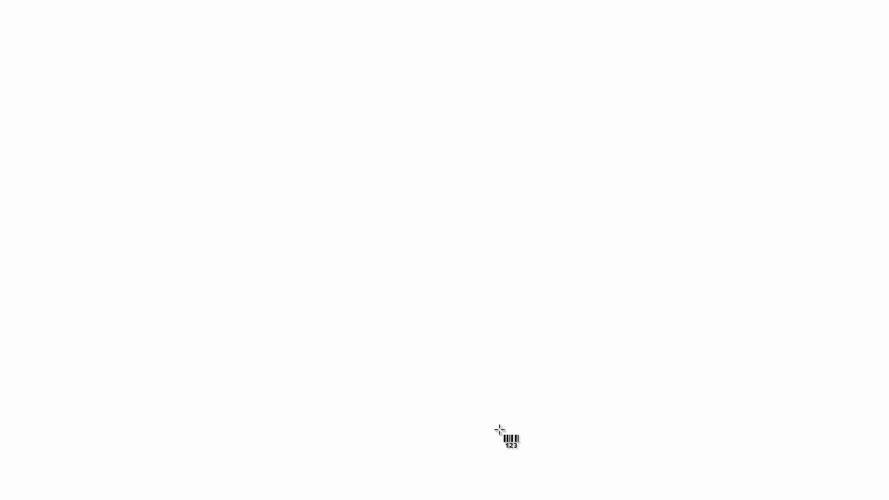
{"action": "left_click", "coordinate": [464, 258]}
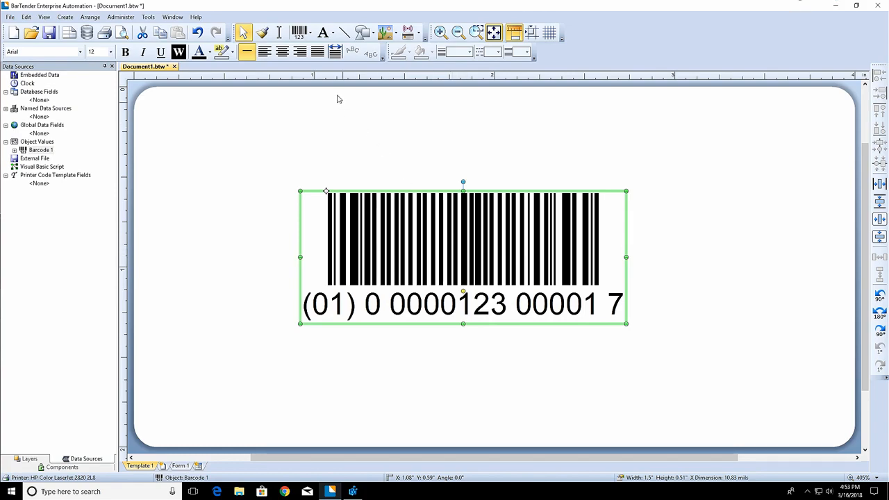
Step: View the recently used barcodes and the full barcode selection, leaving without choosing one
{"action": "left_click", "coordinate": [311, 36]}
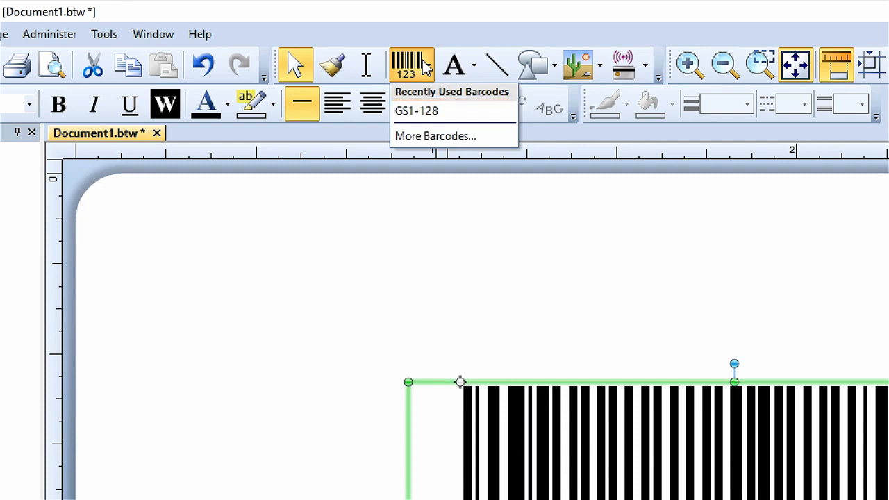
{"action": "left_click", "coordinate": [486, 140]}
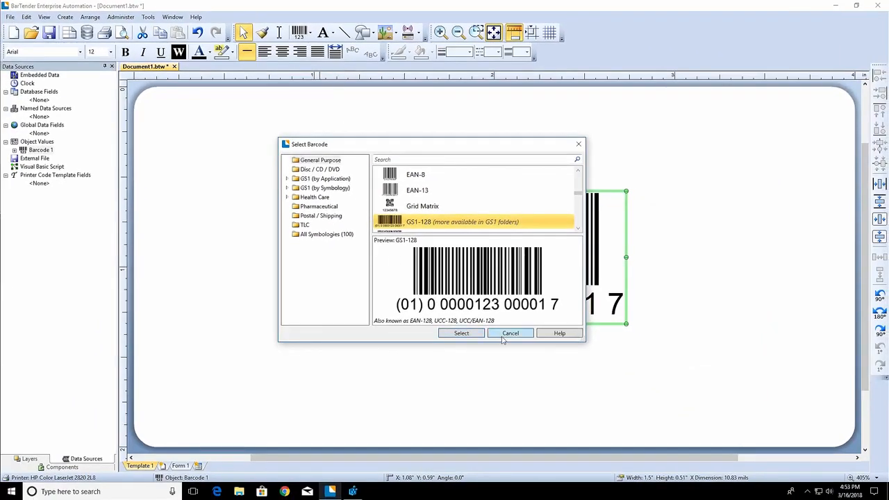
{"action": "left_click", "coordinate": [539, 373]}
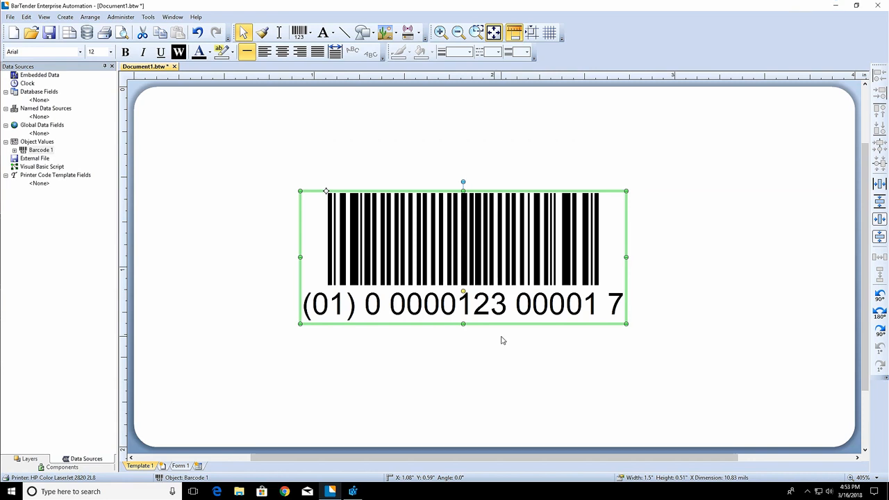
Step: Open the placed barcode's properties and examine the embedded data of its AI Code and GTIN data sources
{"action": "right_click", "coordinate": [442, 223]}
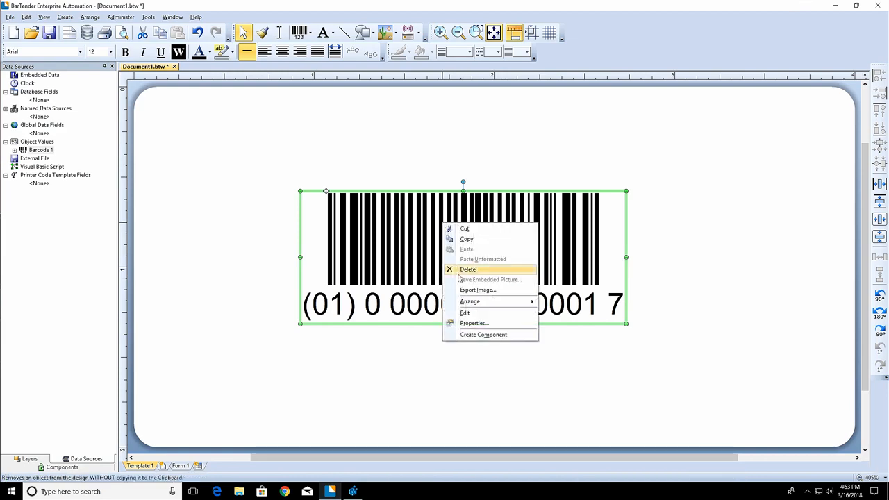
{"action": "left_click", "coordinate": [474, 323]}
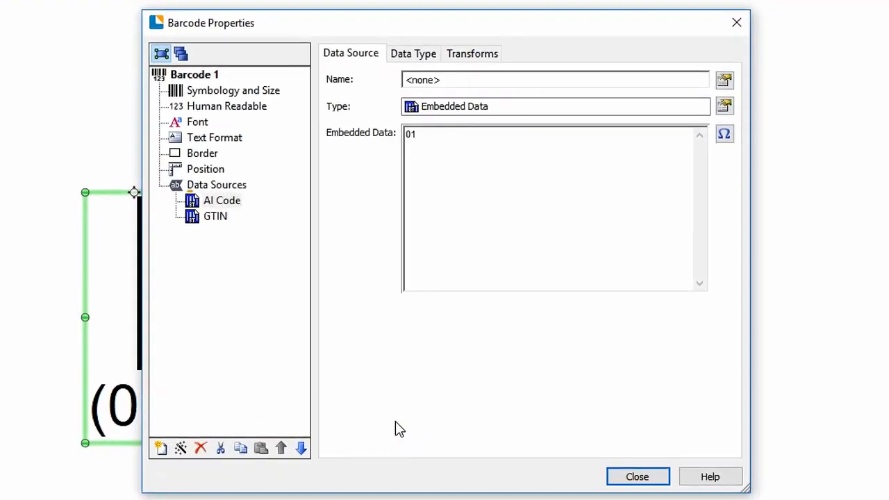
{"action": "left_click", "coordinate": [274, 201]}
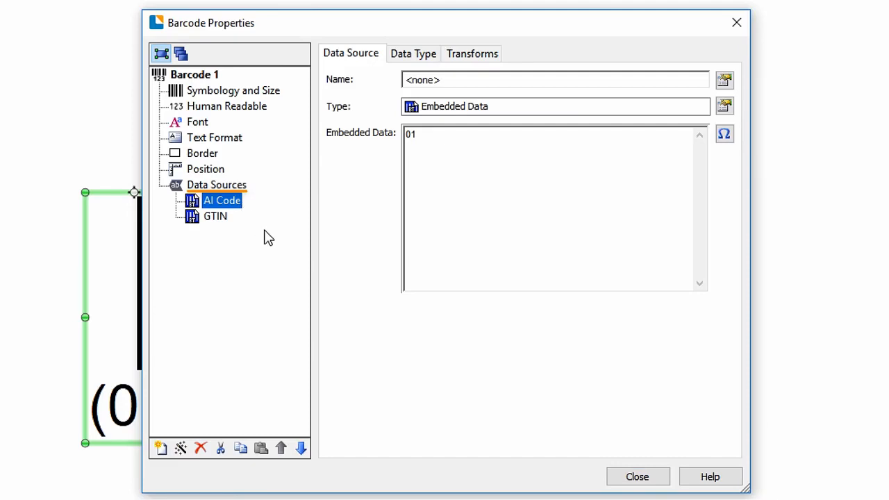
{"action": "left_click", "coordinate": [218, 220]}
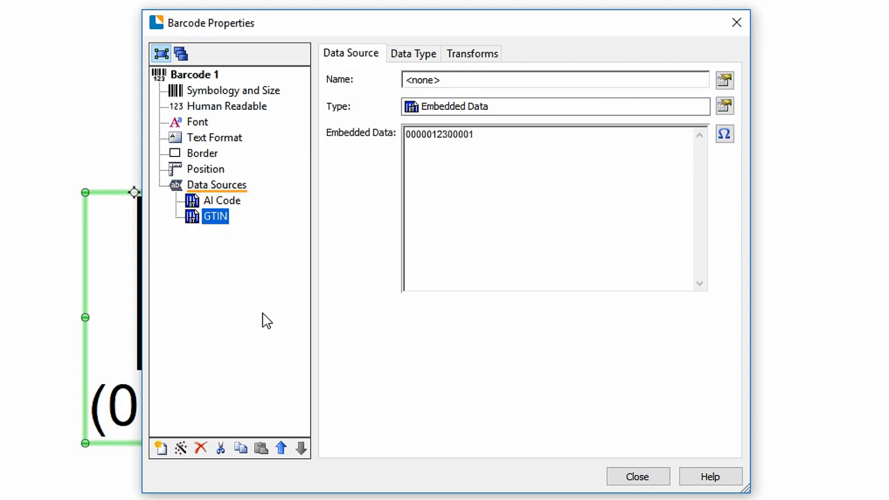
{"action": "left_click_drag", "start_coordinate": [486, 137], "coordinate": [398, 139]}
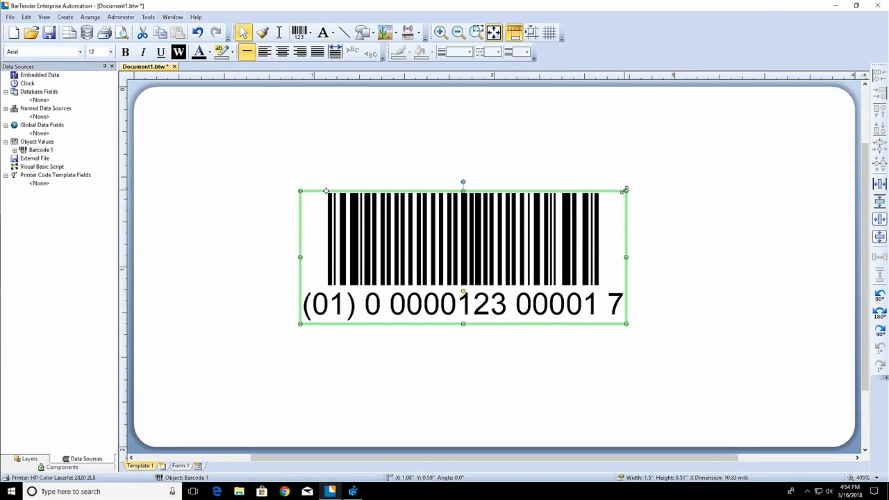
Step: Enlarge the barcode on the label to about 2.62 inches wide and 1.38 inches high
{"action": "left_click_drag", "start_coordinate": [627, 190], "coordinate": [683, 111]}
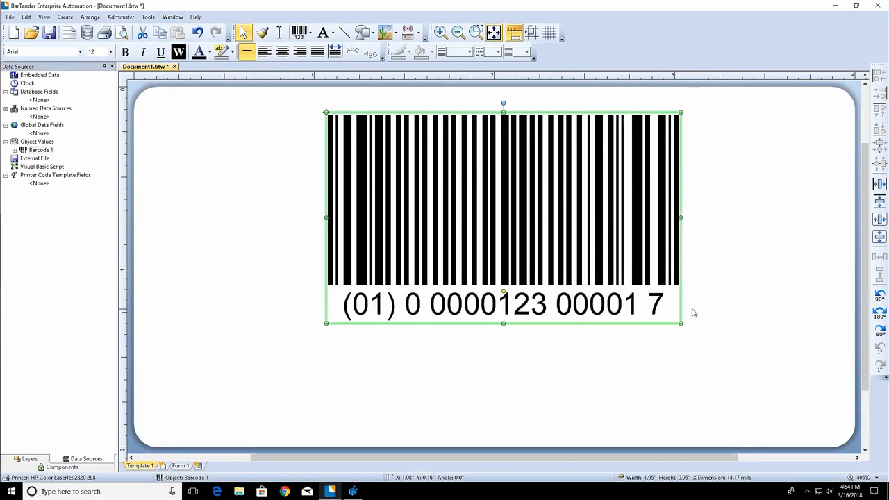
{"action": "left_click_drag", "start_coordinate": [681, 322], "coordinate": [799, 402]}
Step: In the barcode's Symbology and Size properties, set the X Dimension to 17.50 mils
{"action": "right_click", "coordinate": [432, 210]}
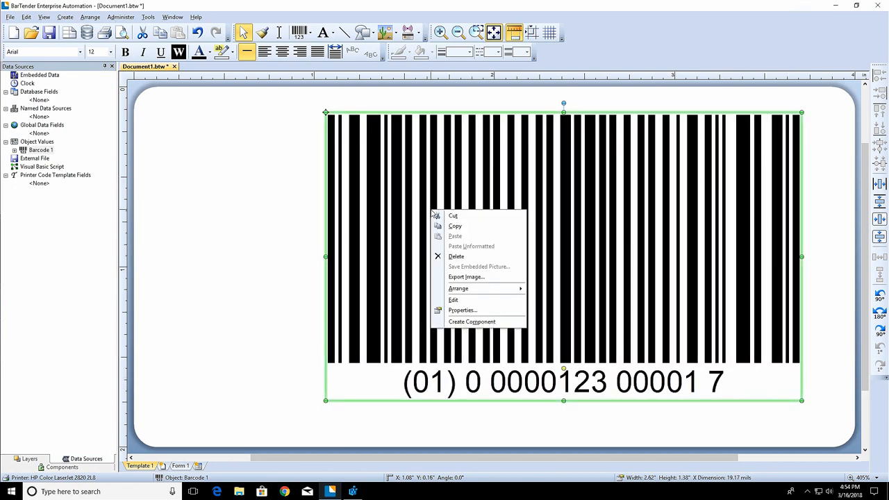
{"action": "left_click", "coordinate": [448, 311]}
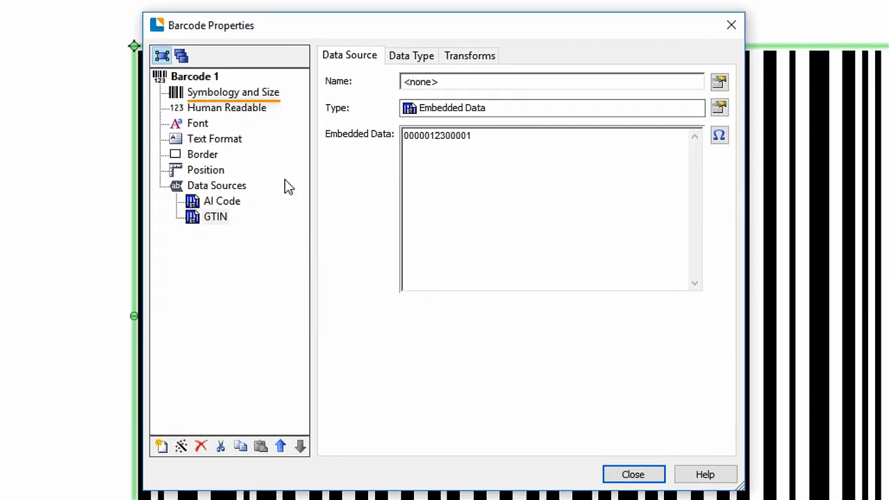
{"action": "left_click", "coordinate": [275, 95]}
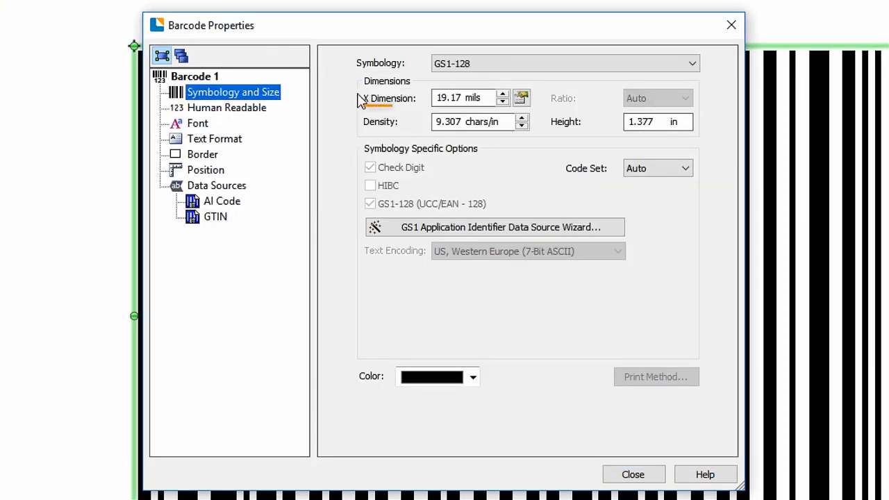
{"action": "left_click", "coordinate": [501, 95]}
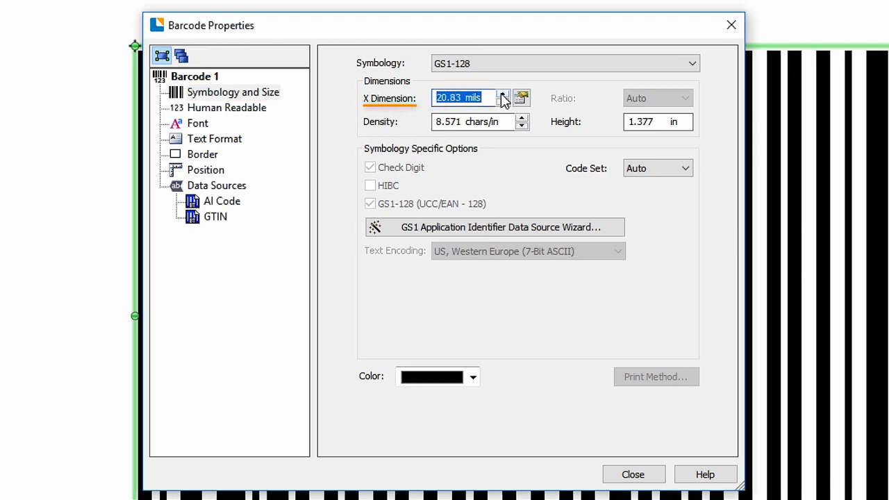
{"action": "left_click", "coordinate": [501, 95]}
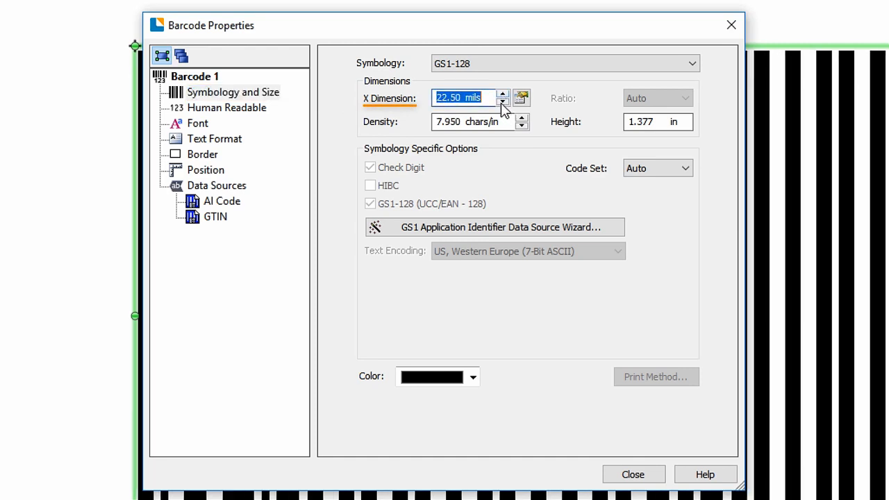
{"action": "left_click", "coordinate": [501, 103]}
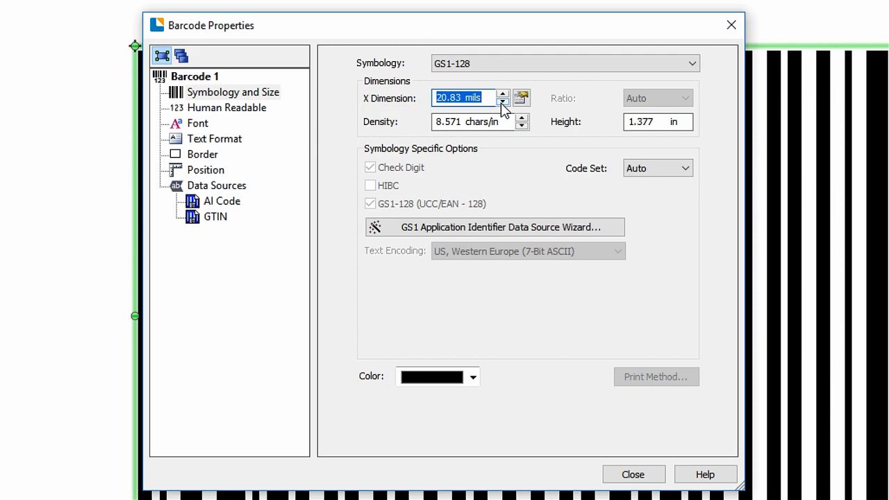
{"action": "left_click", "coordinate": [501, 102]}
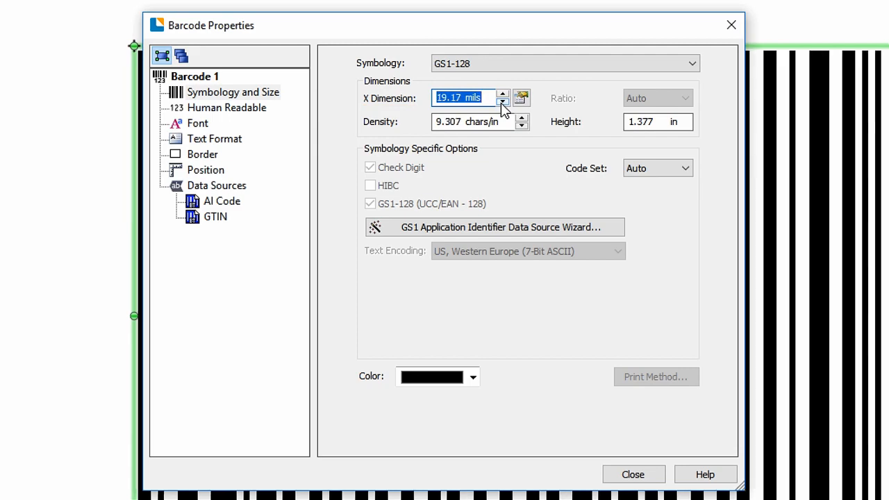
{"action": "left_click", "coordinate": [501, 102]}
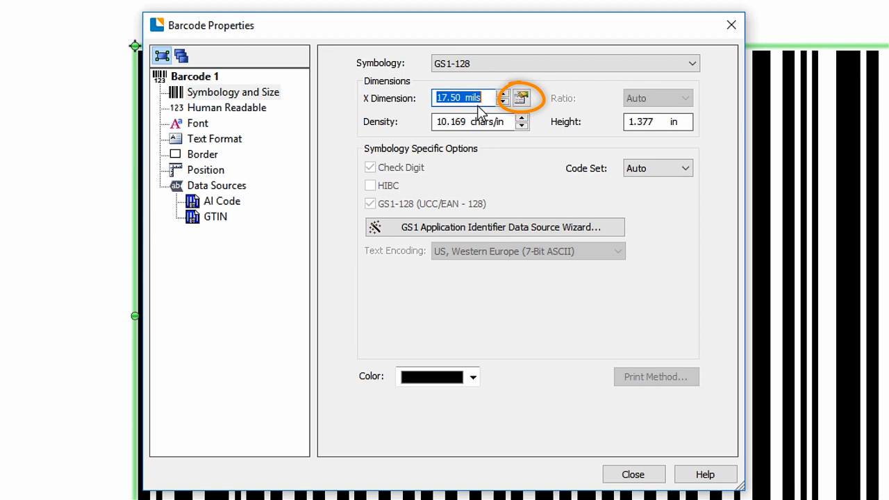
Step: Try locking the barcode's X Dimension in mils at a target setting of 21
{"action": "left_click", "coordinate": [521, 98]}
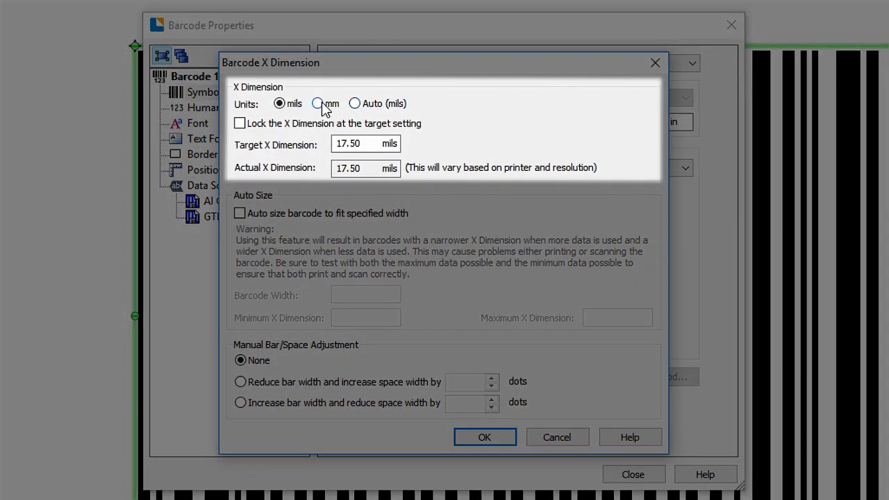
{"action": "left_click", "coordinate": [321, 105]}
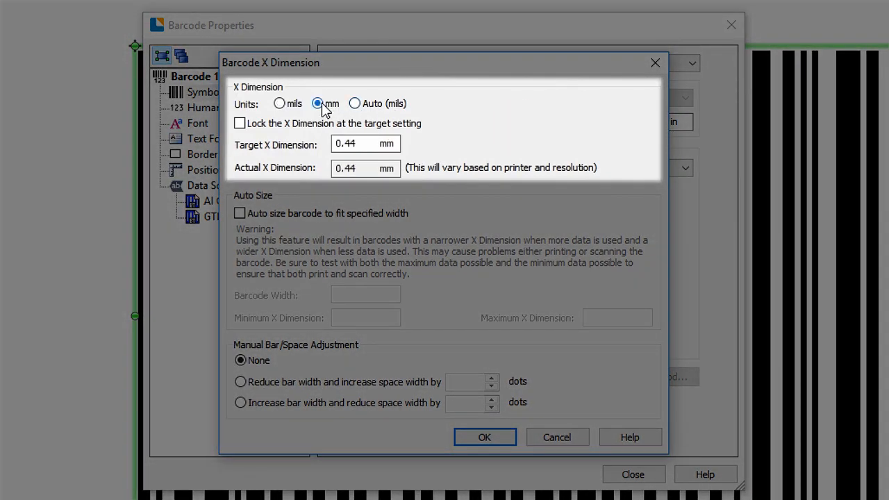
{"action": "left_click", "coordinate": [279, 103]}
{"action": "left_click", "coordinate": [239, 124]}
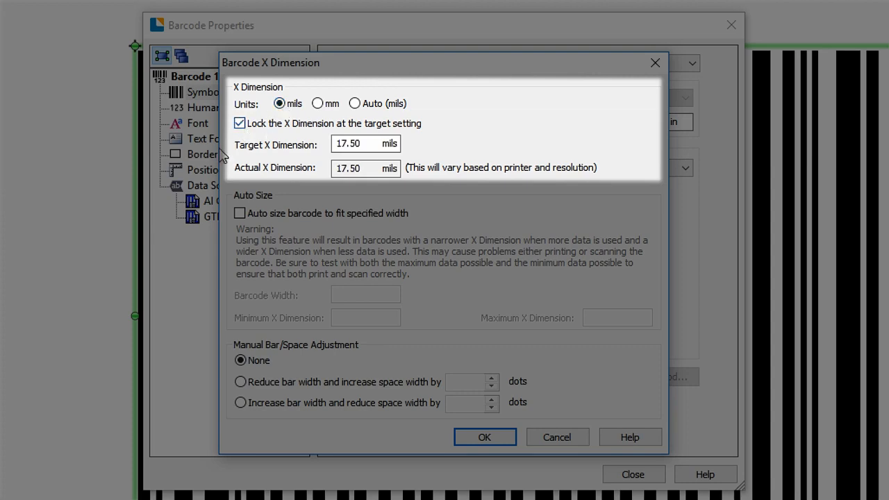
{"action": "left_click_drag", "start_coordinate": [365, 143], "coordinate": [299, 153]}
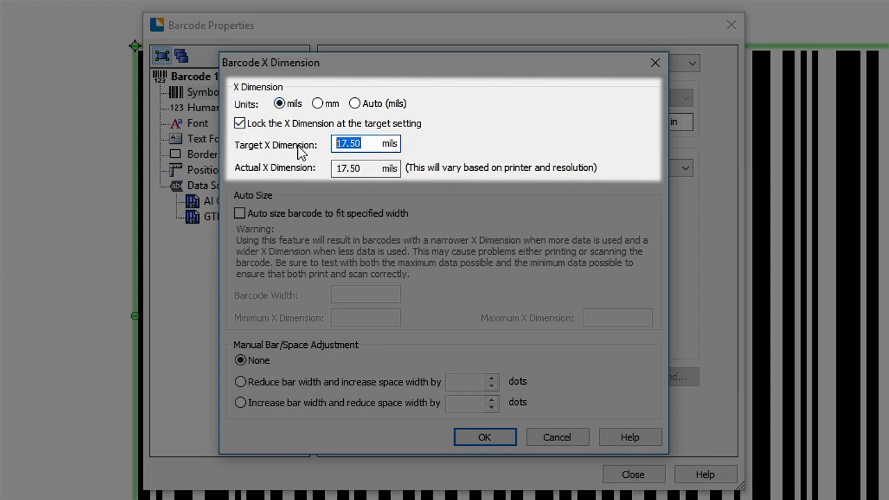
{"action": "type", "text": "21"}
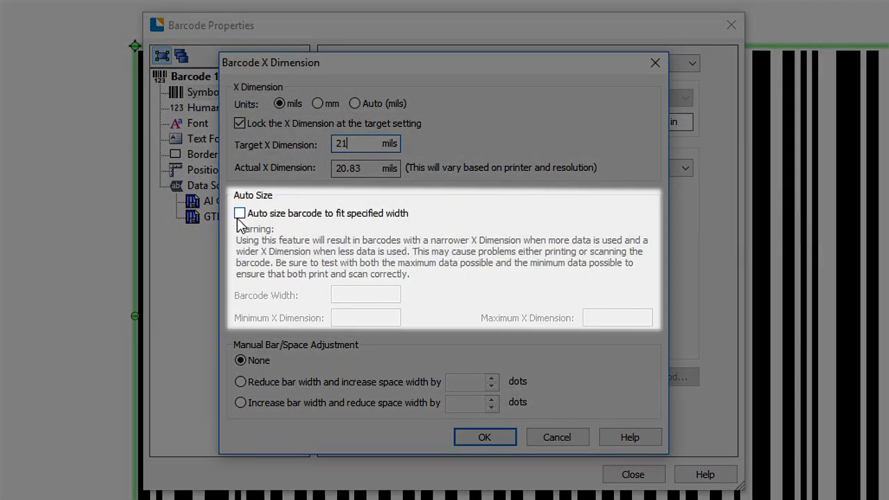
Step: Turn auto sizing to a specified width on and off again, and discard the X Dimension changes
{"action": "left_click", "coordinate": [240, 213]}
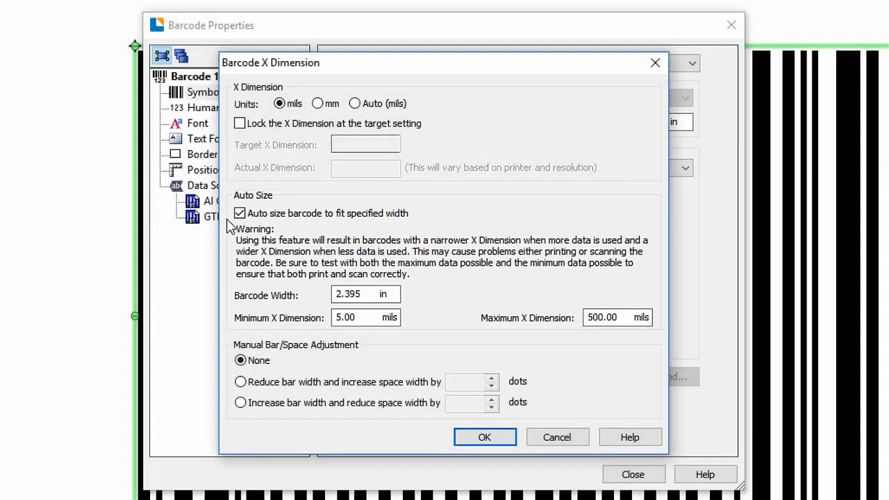
{"action": "left_click", "coordinate": [241, 214]}
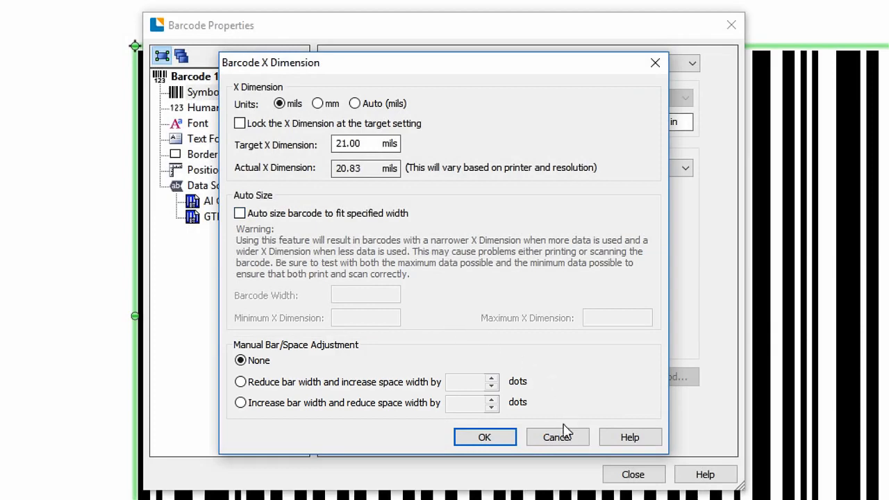
{"action": "left_click", "coordinate": [564, 437]}
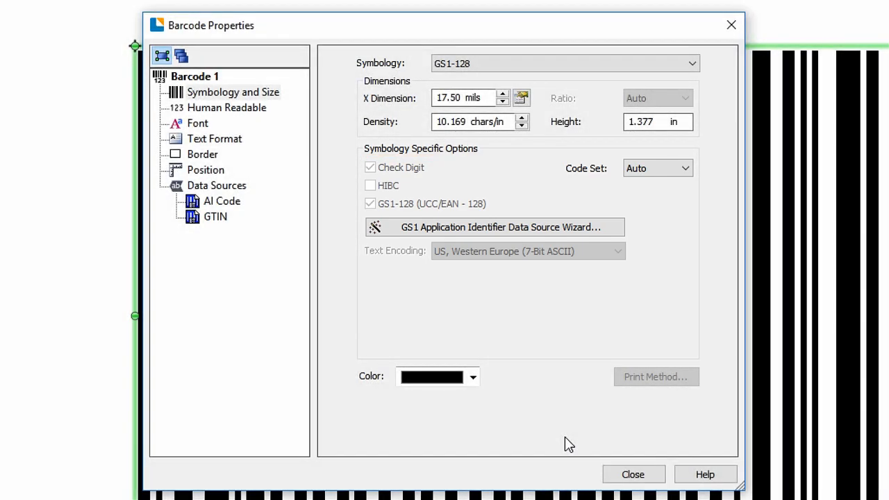
Step: Look through the GS1 Application Identifier Data Source Wizard for SSCC-18 up to the extension digit's embedded data, and cancel it
{"action": "left_click", "coordinate": [478, 230]}
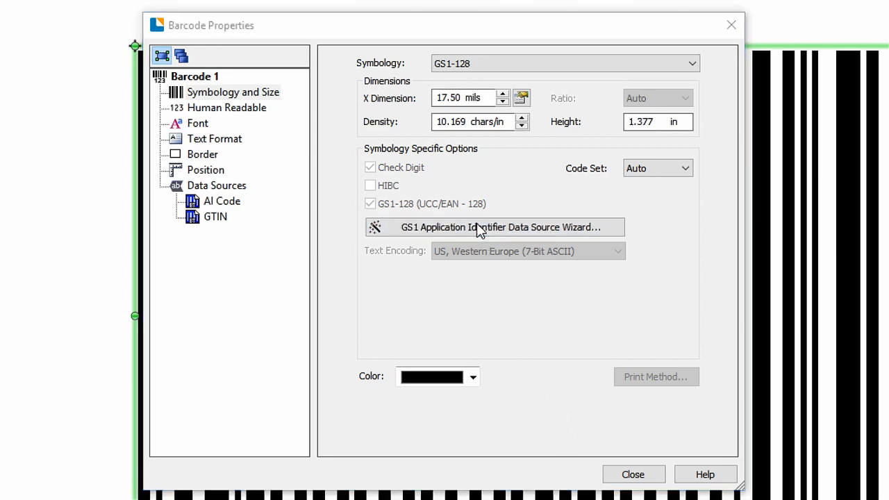
{"action": "left_click", "coordinate": [488, 448]}
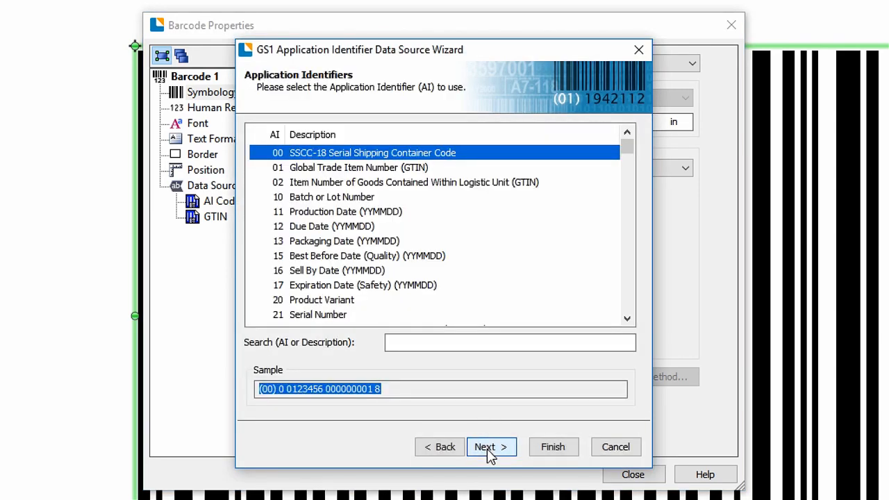
{"action": "left_click", "coordinate": [488, 448]}
{"action": "left_click", "coordinate": [488, 448]}
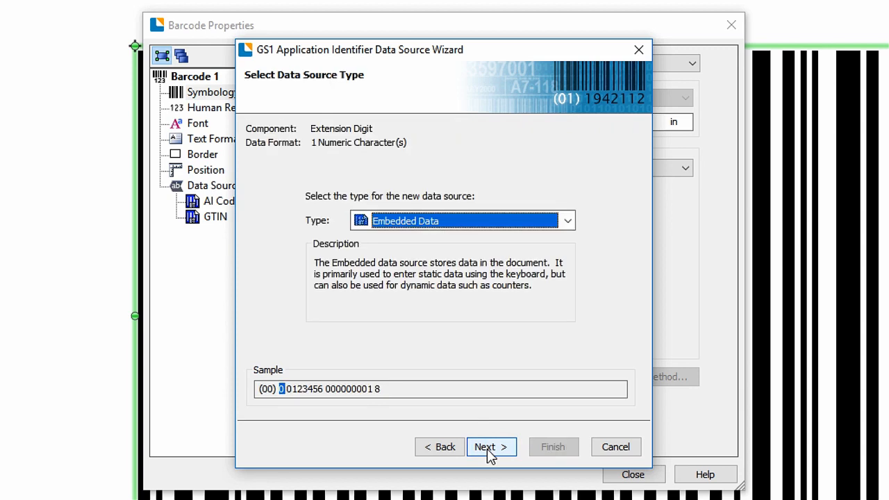
{"action": "left_click", "coordinate": [488, 447]}
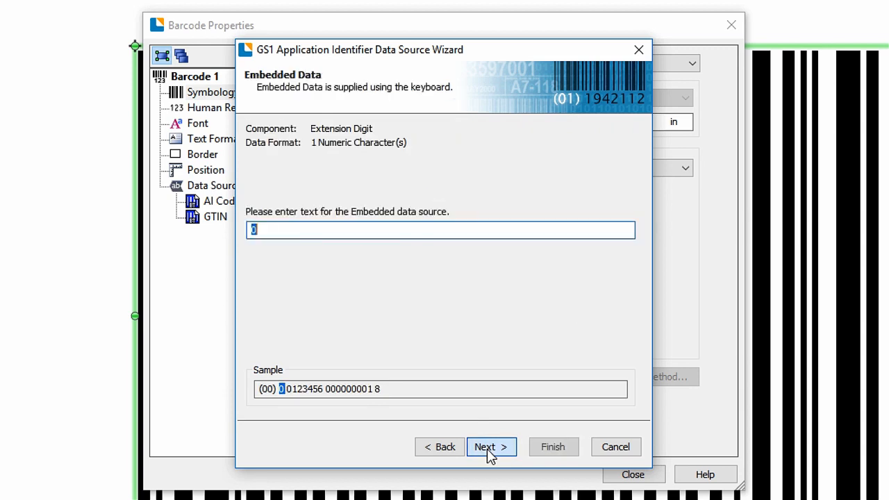
{"action": "left_click", "coordinate": [614, 448]}
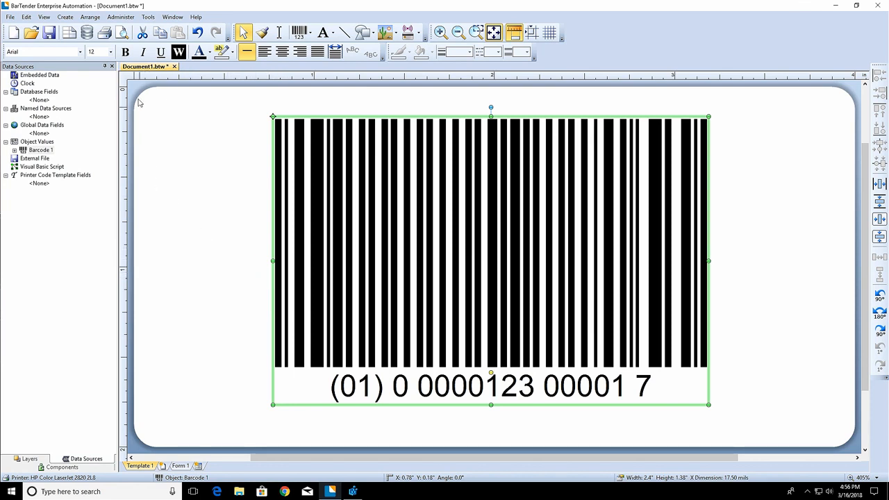
Step: Try bold and italic on the barcode's human-readable text and turn both styles off again
{"action": "left_click", "coordinate": [126, 53]}
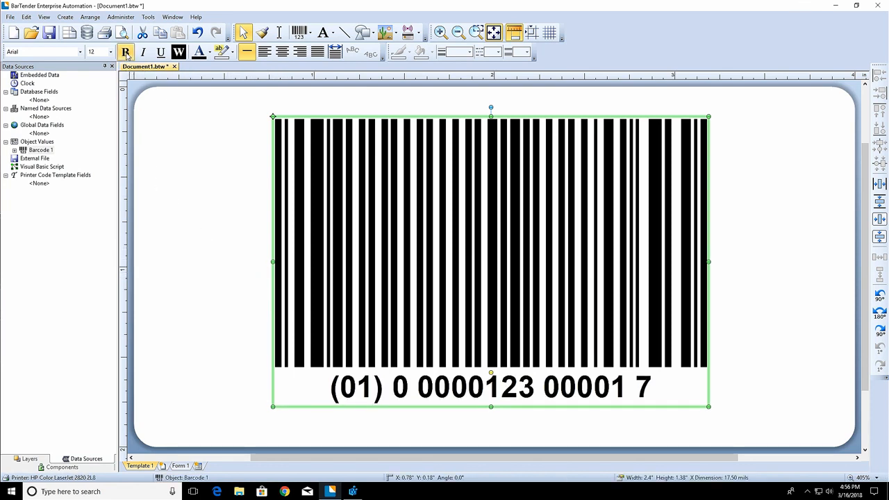
{"action": "left_click", "coordinate": [144, 54]}
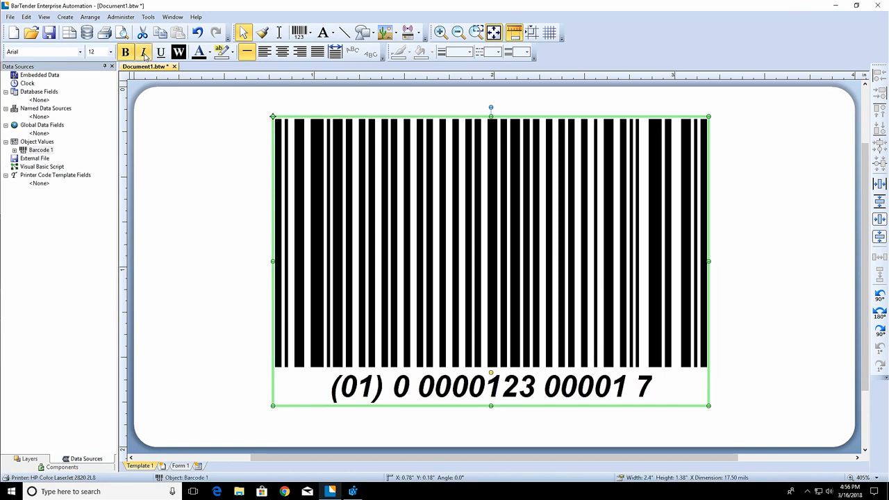
{"action": "left_click", "coordinate": [144, 54]}
{"action": "left_click", "coordinate": [126, 53]}
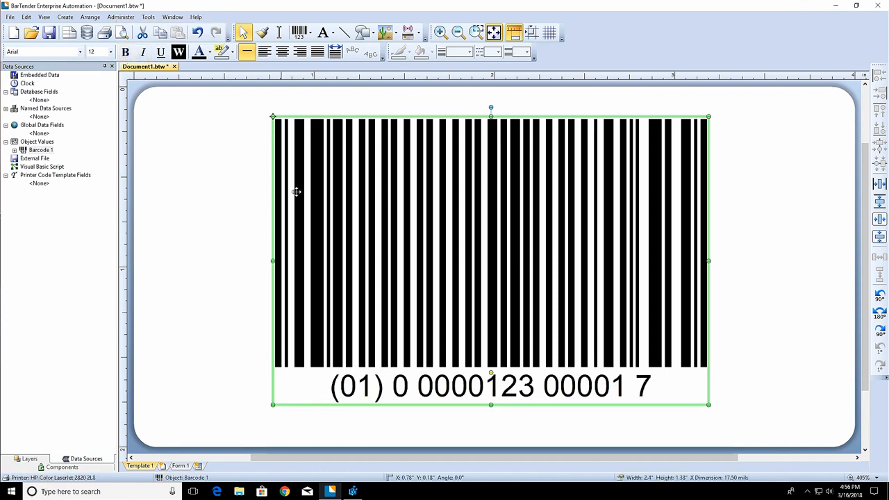
Step: Open the Human Readable properties of the barcode on the label
{"action": "right_click", "coordinate": [488, 217]}
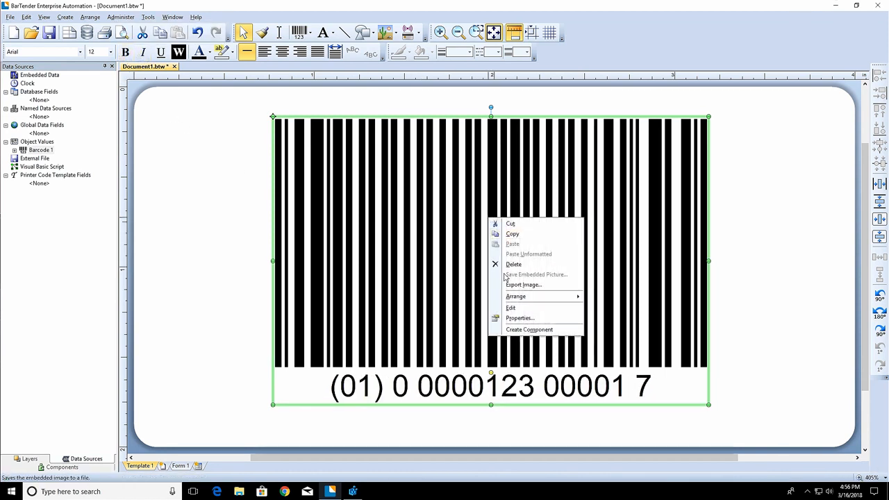
{"action": "left_click", "coordinate": [519, 318]}
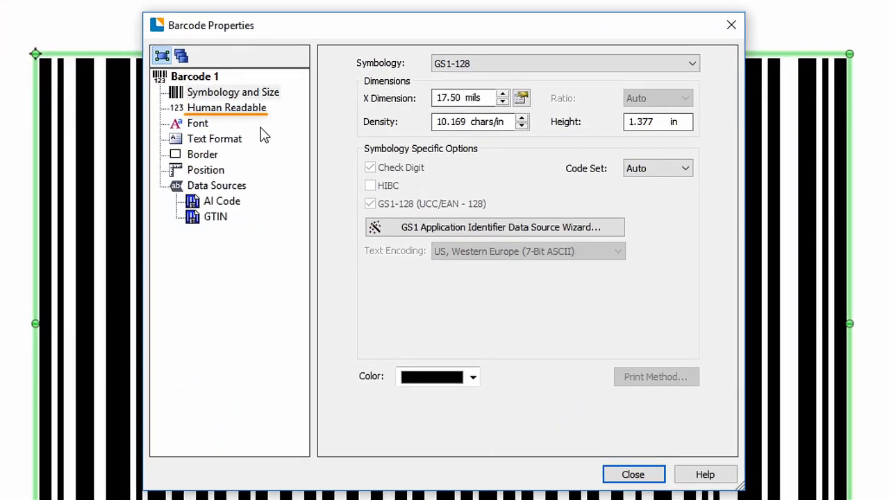
{"action": "left_click", "coordinate": [256, 114]}
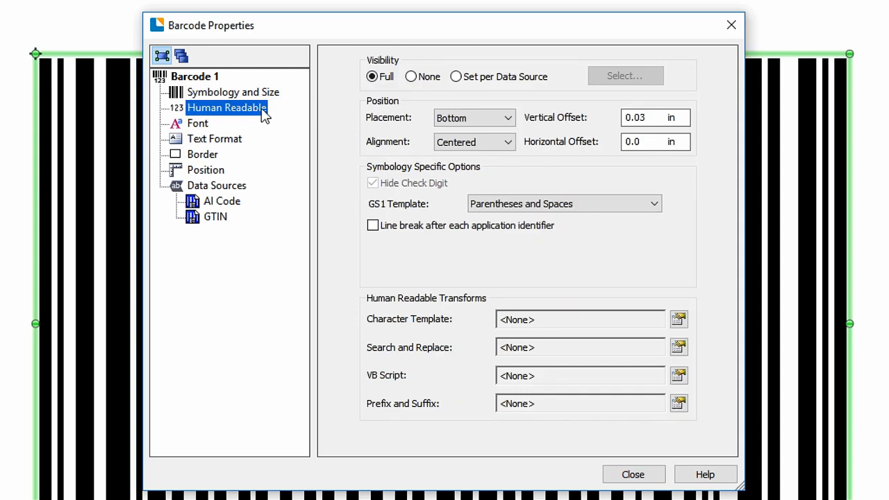
Step: Try the human-readable visibility options None and Set per Data Source, and return the visibility to Full
{"action": "left_click", "coordinate": [410, 77]}
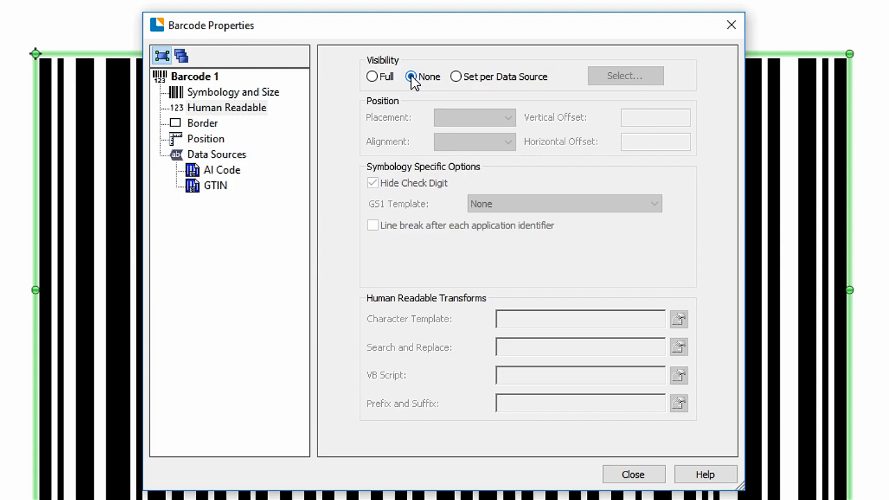
{"action": "left_click", "coordinate": [457, 77]}
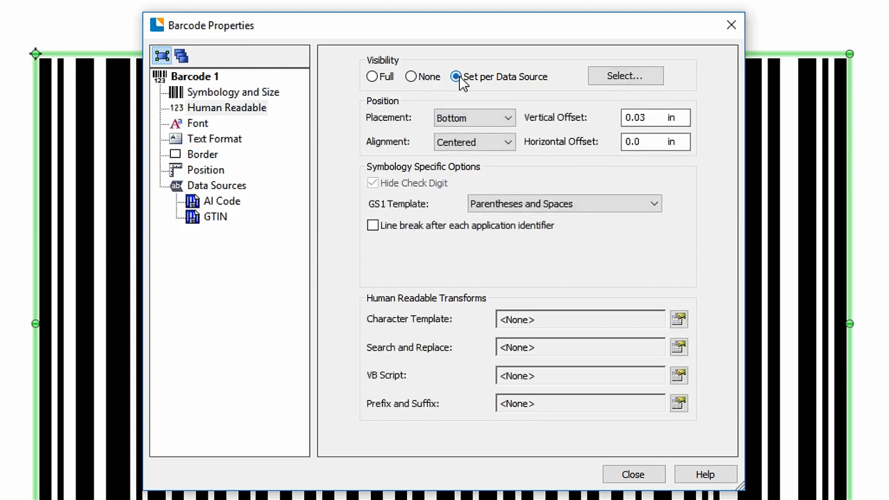
{"action": "left_click", "coordinate": [372, 78]}
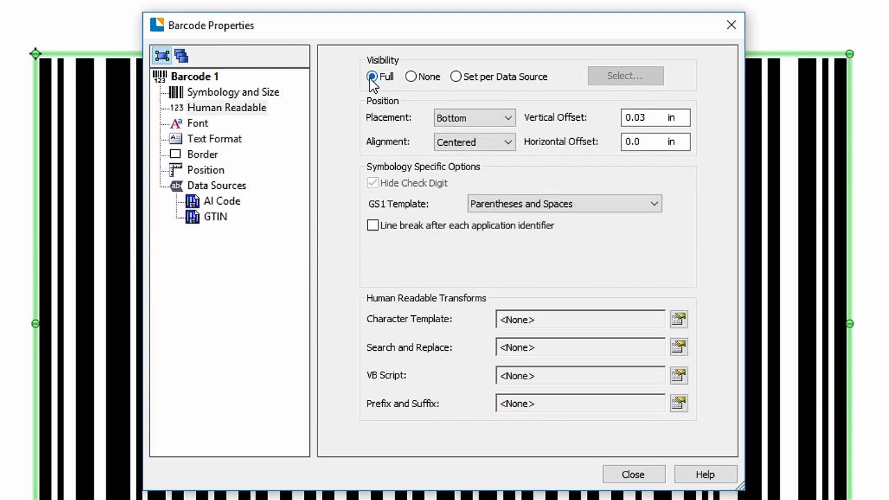
Step: Try Top placement and Left alignment for the human-readable text, restoring Bottom and Centered
{"action": "left_click", "coordinate": [507, 118]}
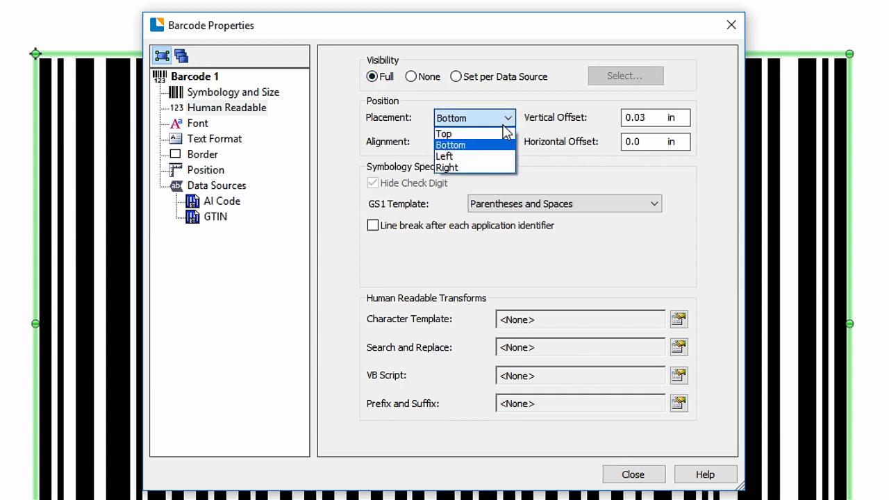
{"action": "left_click", "coordinate": [501, 134]}
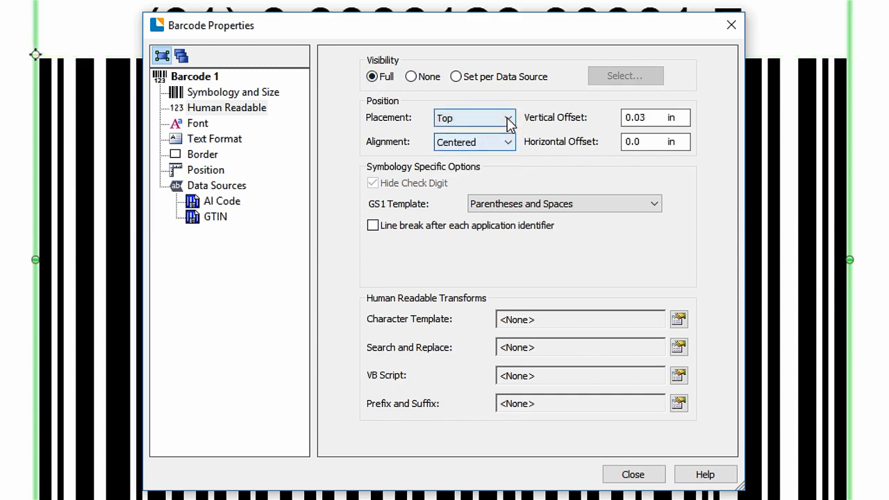
{"action": "left_click", "coordinate": [509, 120]}
{"action": "left_click", "coordinate": [497, 143]}
{"action": "left_click", "coordinate": [509, 143]}
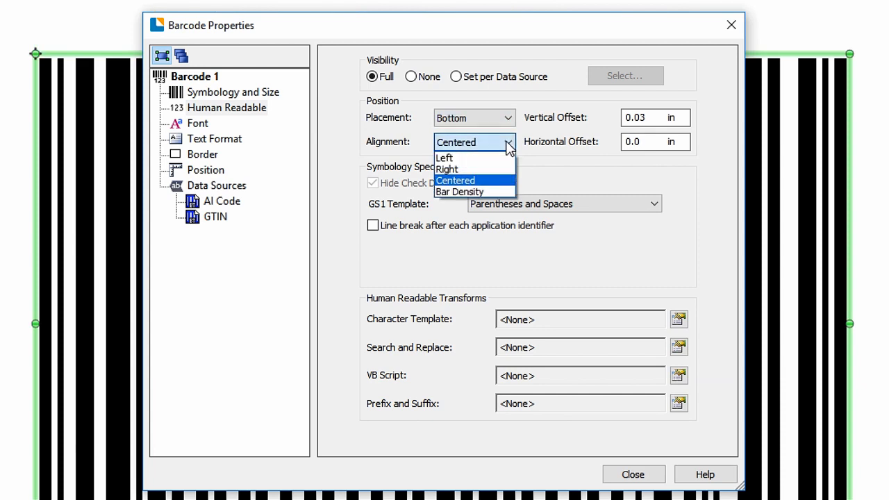
{"action": "left_click", "coordinate": [495, 158]}
{"action": "left_click", "coordinate": [509, 143]}
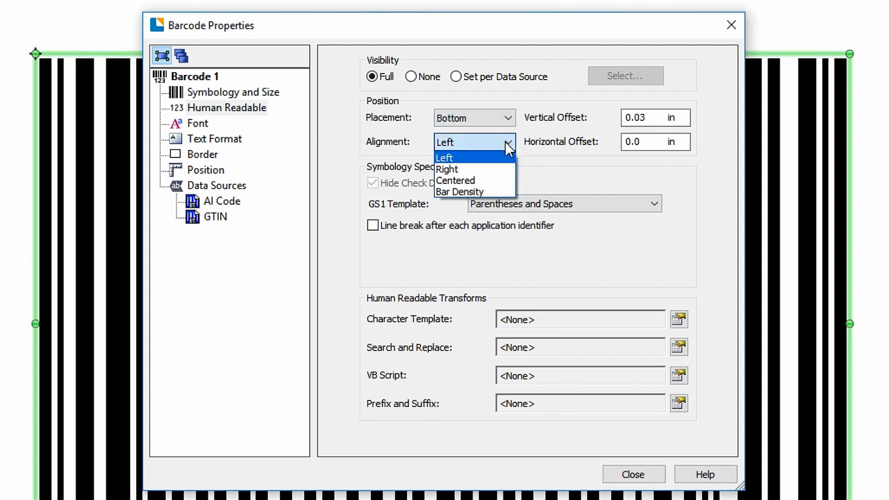
{"action": "left_click", "coordinate": [486, 180]}
Step: Set the human-readable text's vertical offset to 0.1 in and open the barcode's font properties
{"action": "left_click_drag", "start_coordinate": [647, 118], "coordinate": [548, 125]}
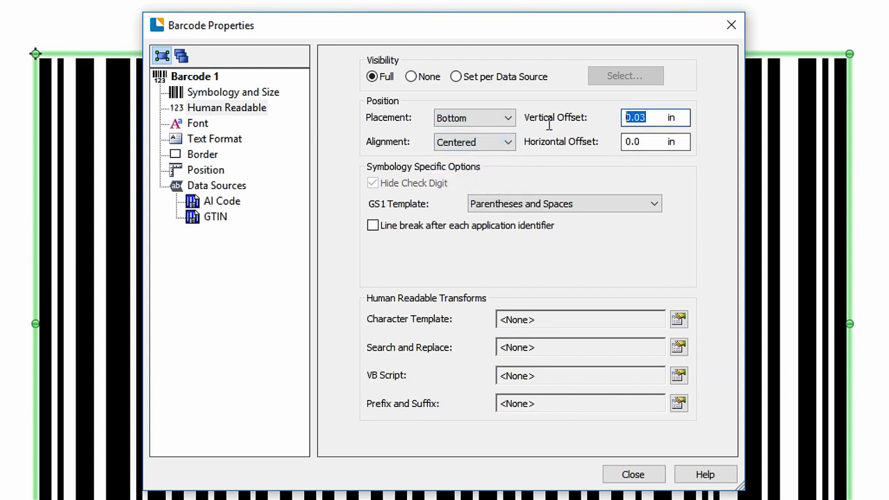
{"action": "type", "text": "0.1"}
{"action": "left_click", "coordinate": [652, 141]}
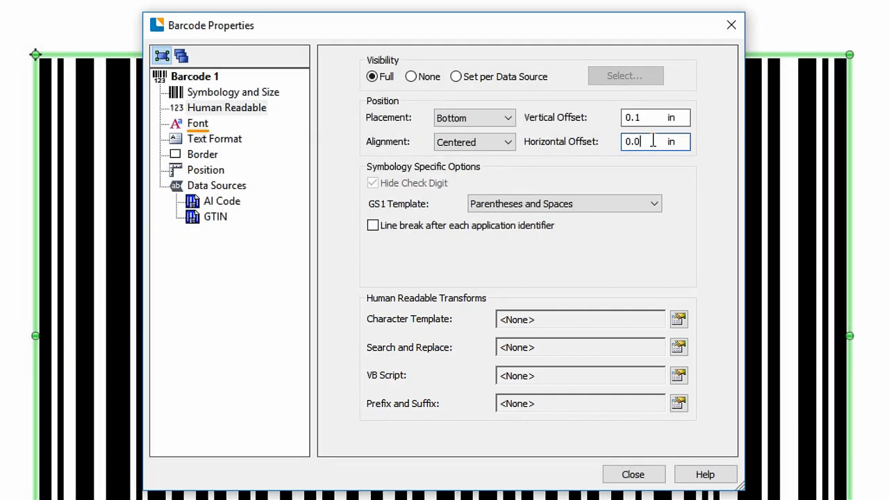
{"action": "left_click", "coordinate": [203, 126]}
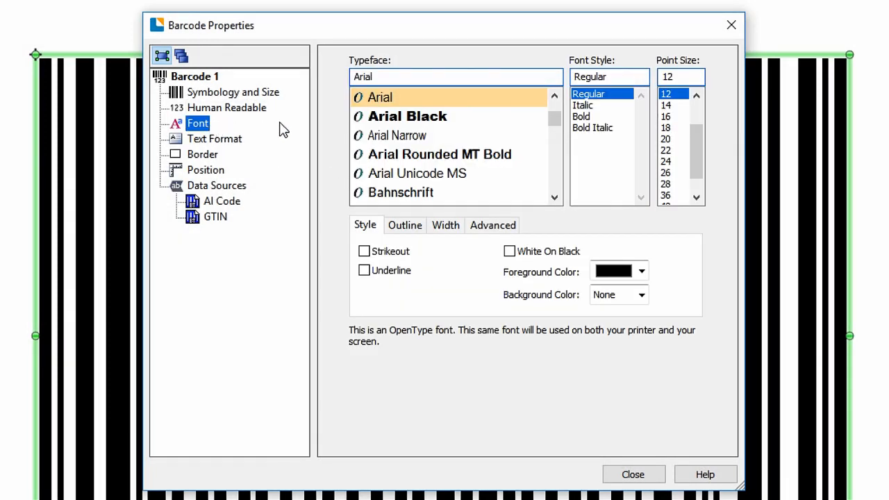